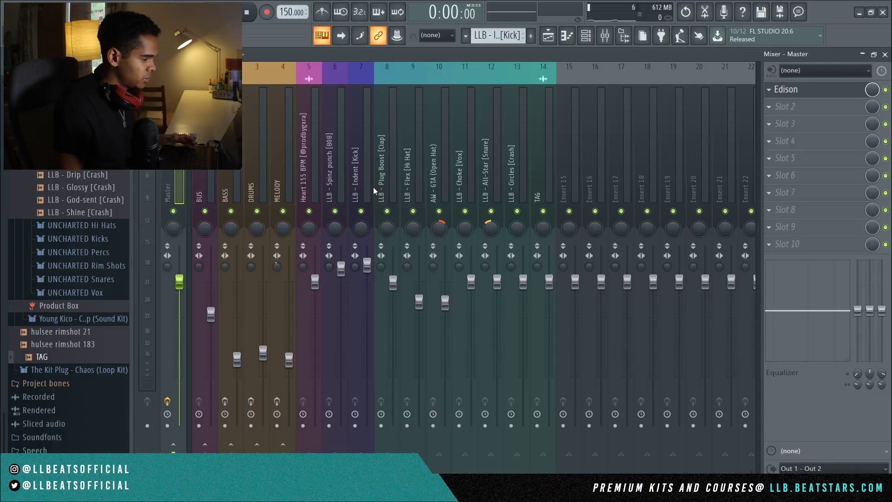
- Select all mixer tracks from BASS through TAG and route them to the BUS track
left_click_drag(261, 196, 468, 185)
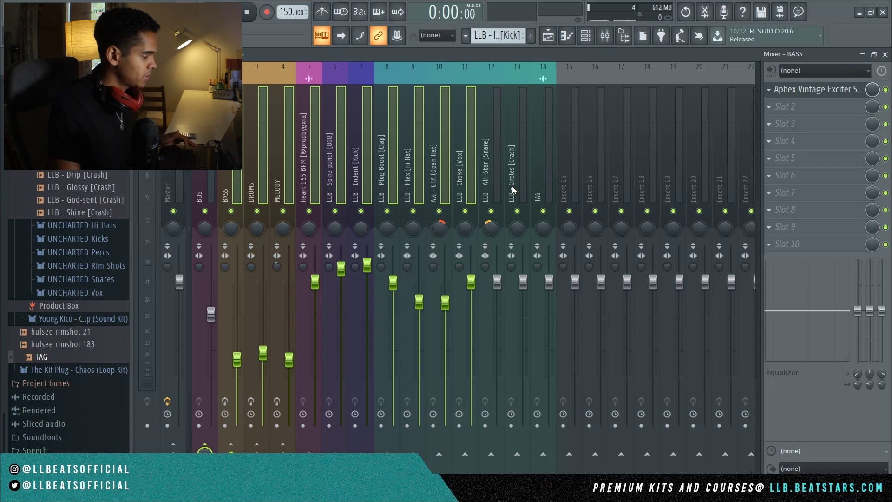
left_click(308, 177)
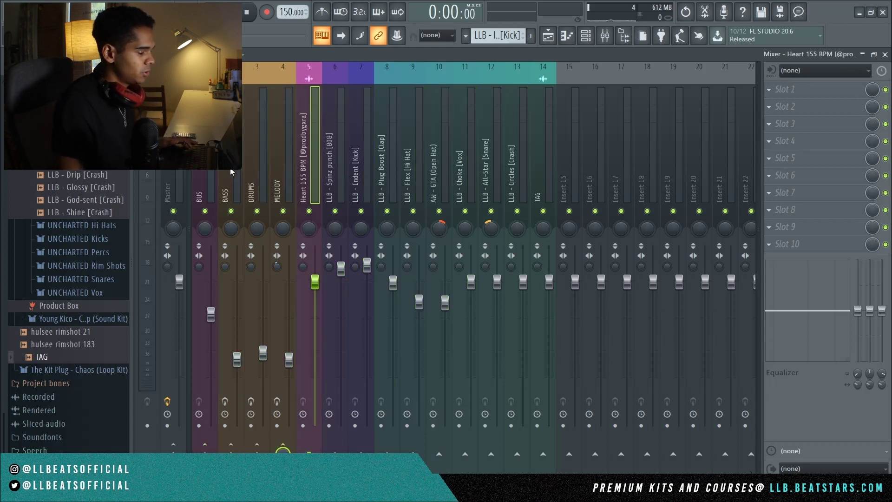
left_click_drag(231, 172, 527, 167)
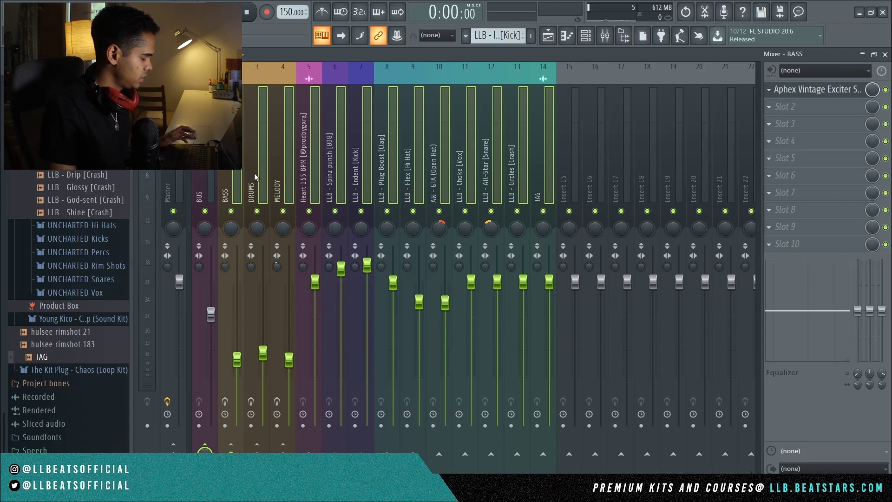
left_click_drag(242, 156, 506, 155)
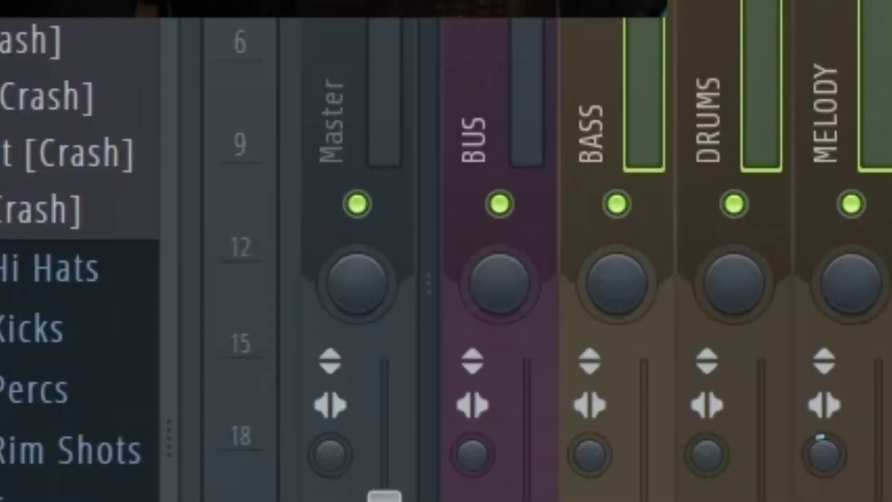
right_click(200, 452)
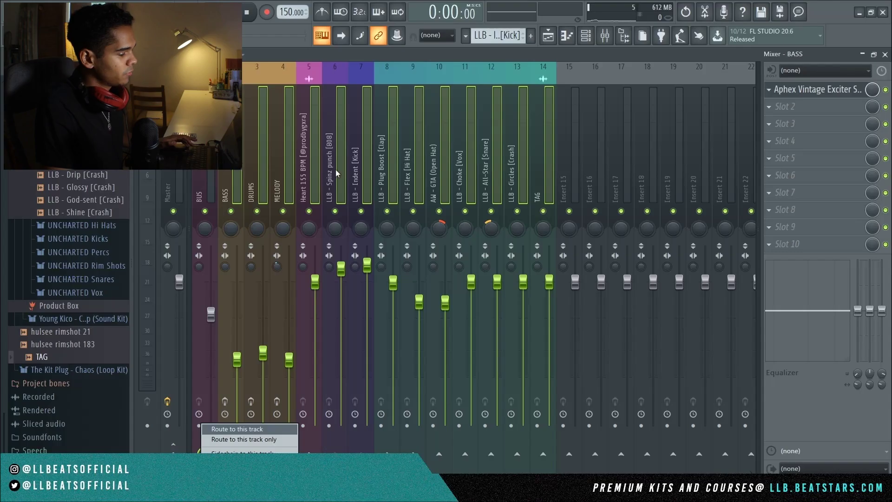
left_click(235, 429)
left_click_drag(232, 174, 338, 176)
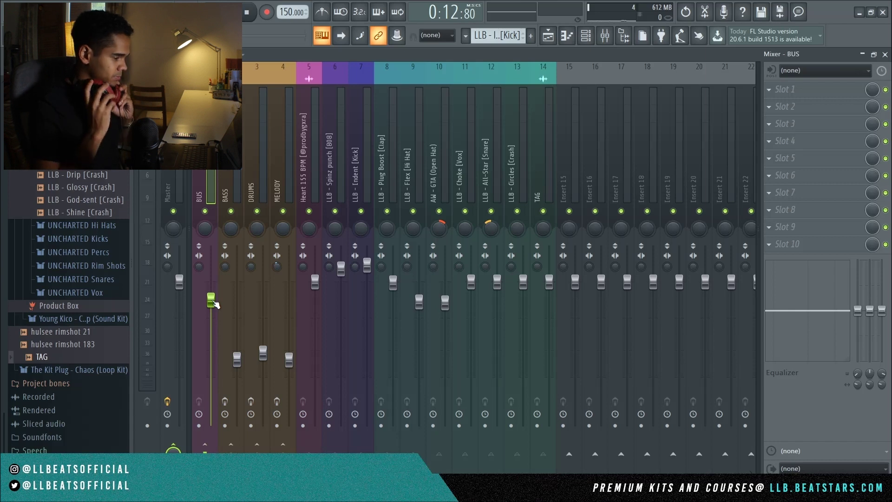
- Play the beat and lower the BUS track's volume fader slightly while listening, stopping playback when the level is set
key("space")
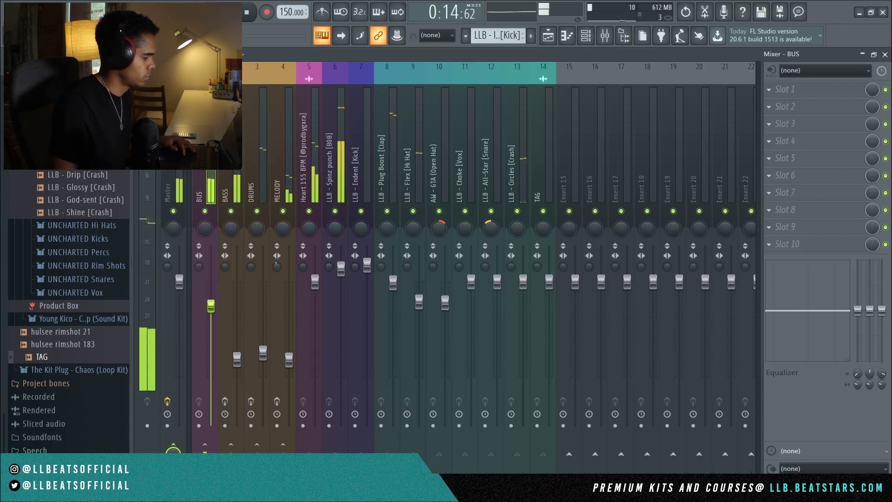
left_click_drag(215, 309, 215, 316)
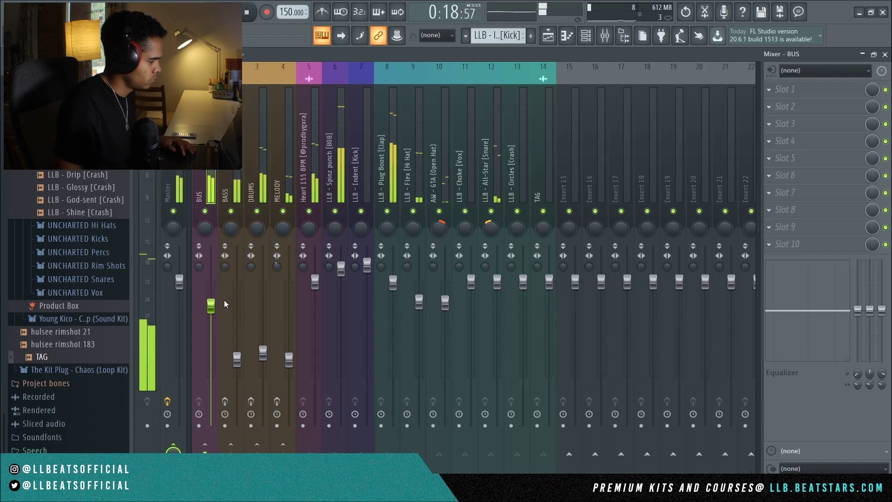
key("space")
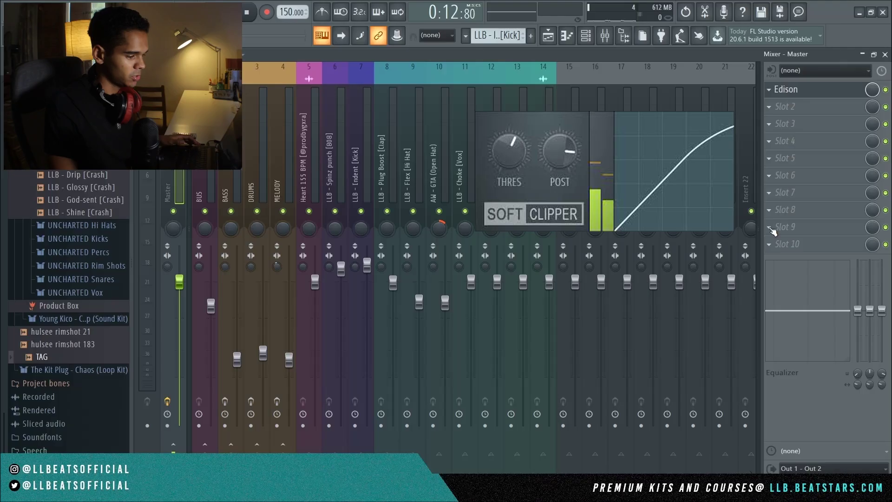
- Load Maximus into slot 9 and Fruity Soft Clipper into slot 10 of the Master track
left_click(821, 227)
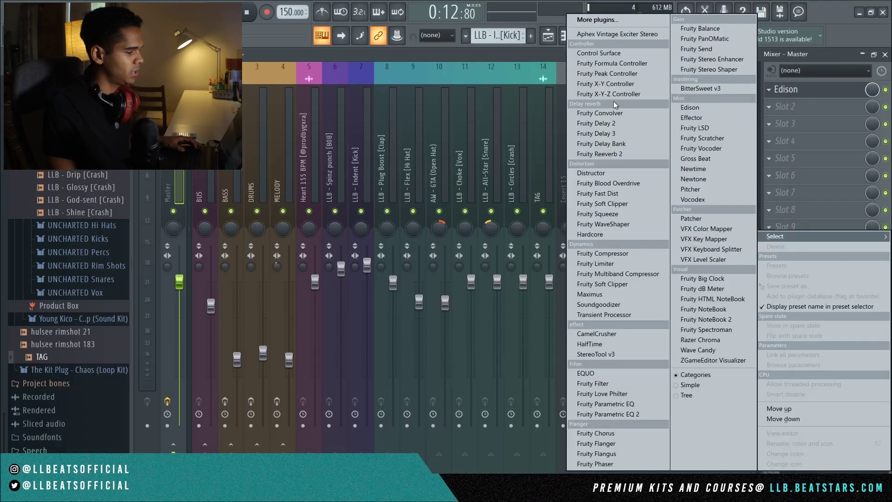
left_click(610, 293)
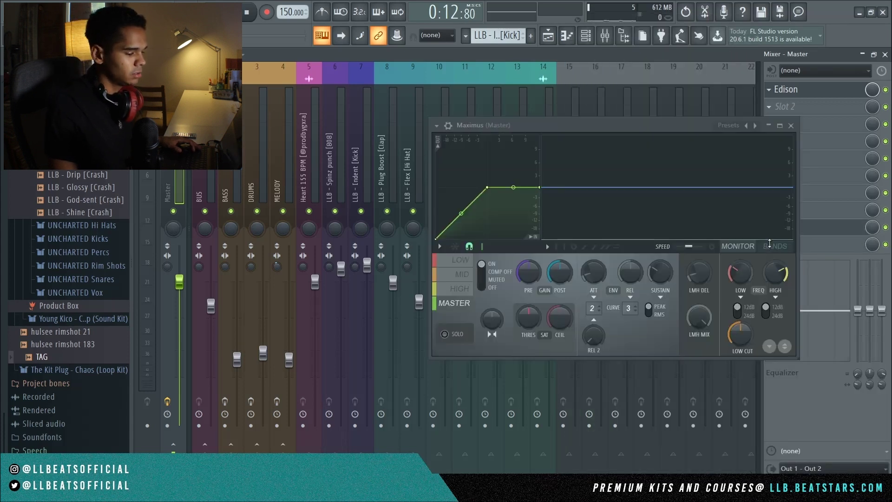
left_click(791, 125)
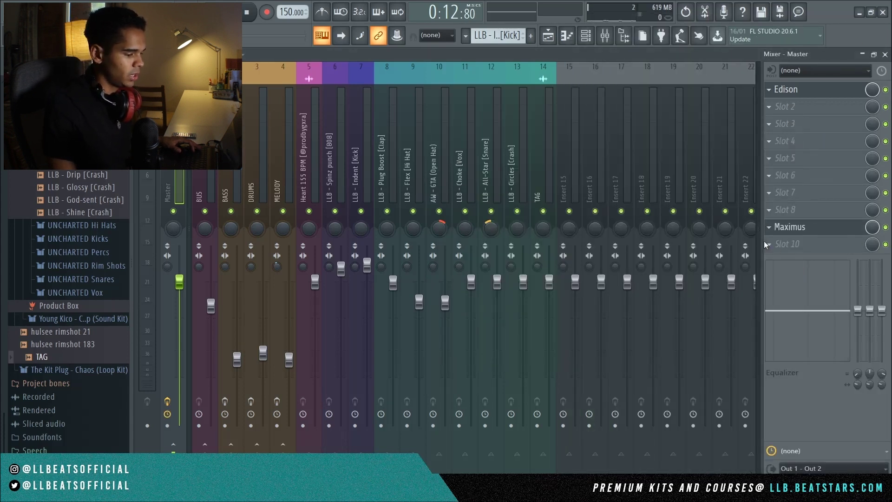
left_click(766, 244)
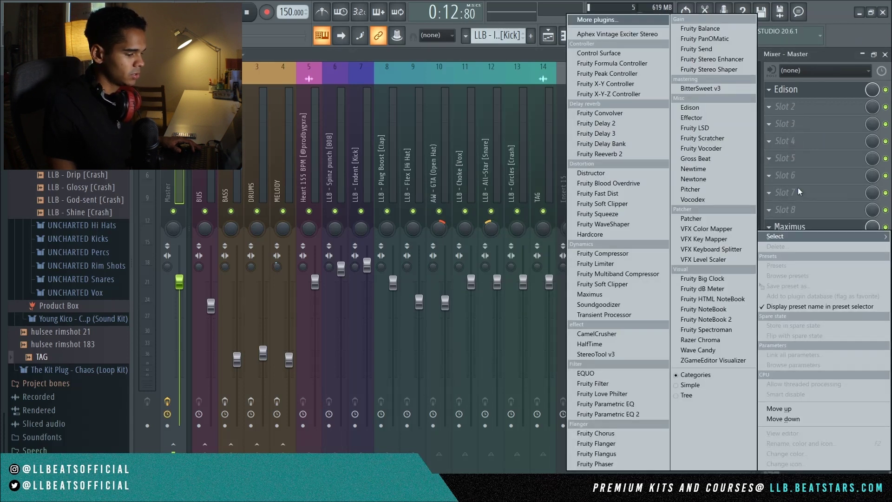
left_click(625, 205)
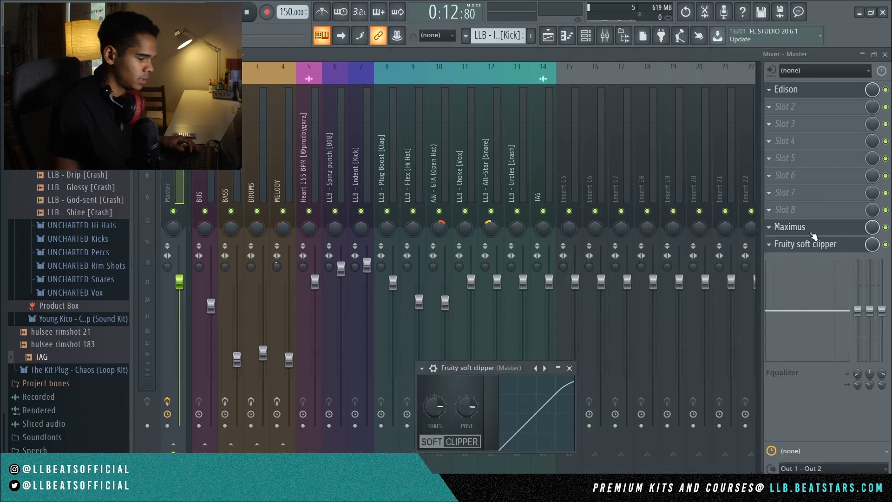
key("Escape")
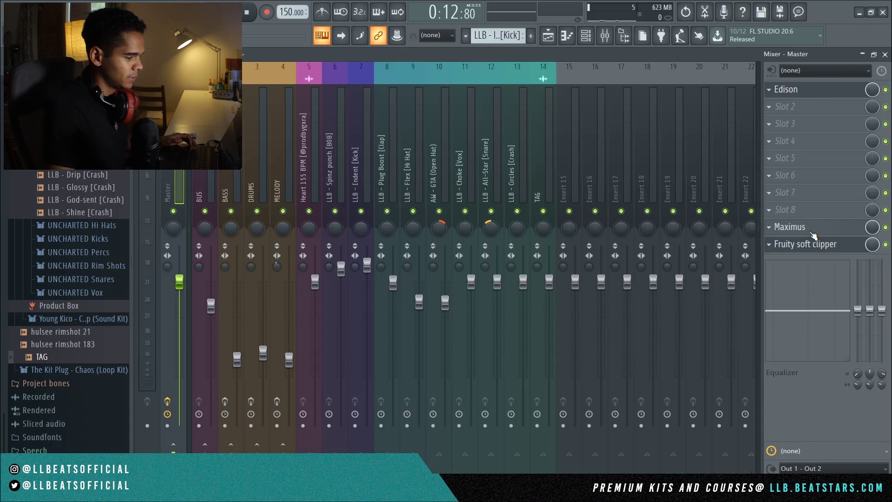
- Open Maximus on the Master track and load its "Master aid 1" mastering preset
left_click(827, 229)
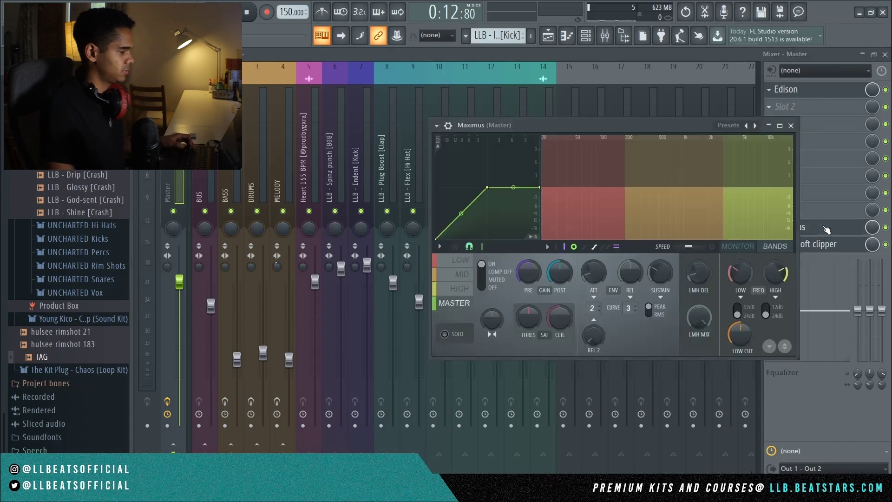
left_click_drag(610, 126, 486, 125)
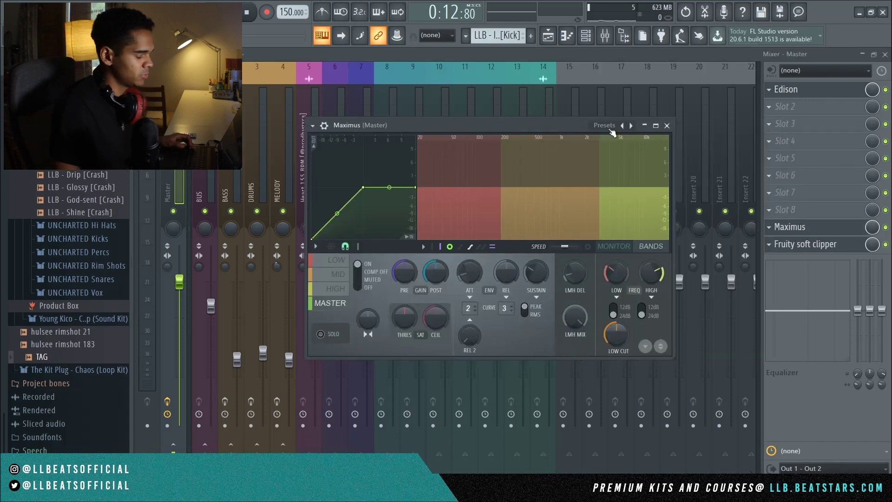
left_click(611, 129)
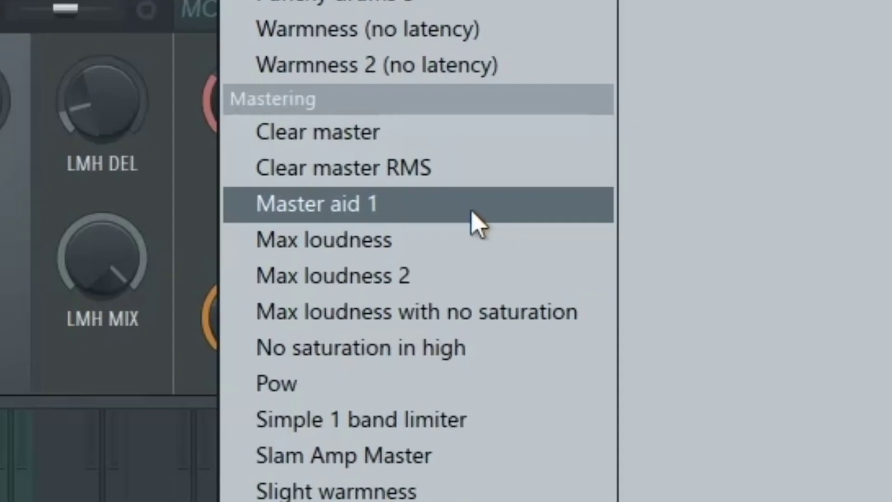
left_click(472, 211)
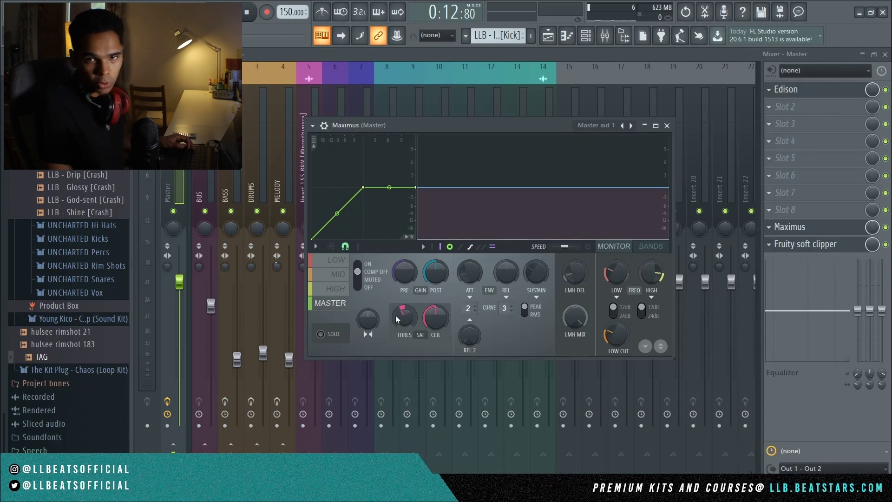
- Reset the saturation threshold of Maximus's MASTER band to its default
right_click(397, 319)
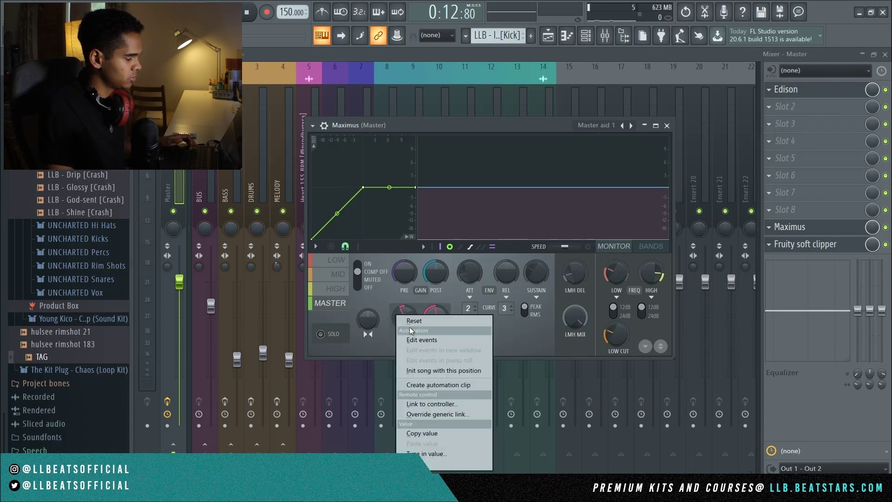
left_click(400, 321)
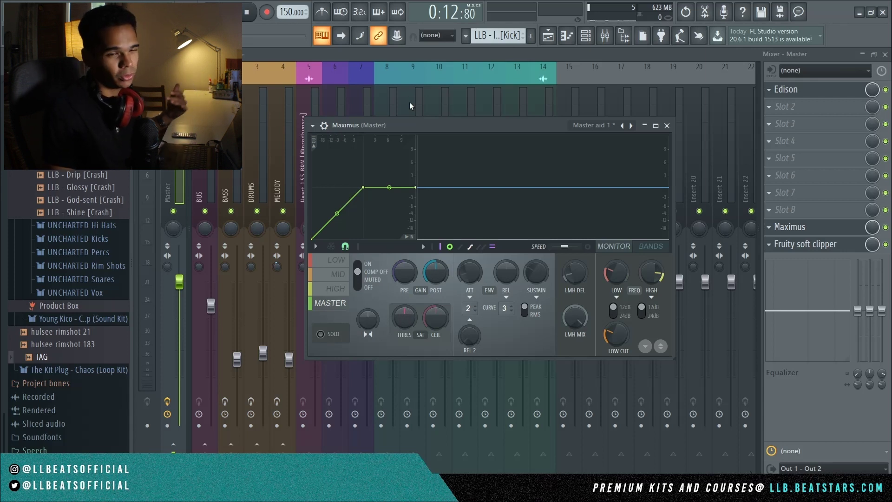
right_click(403, 318)
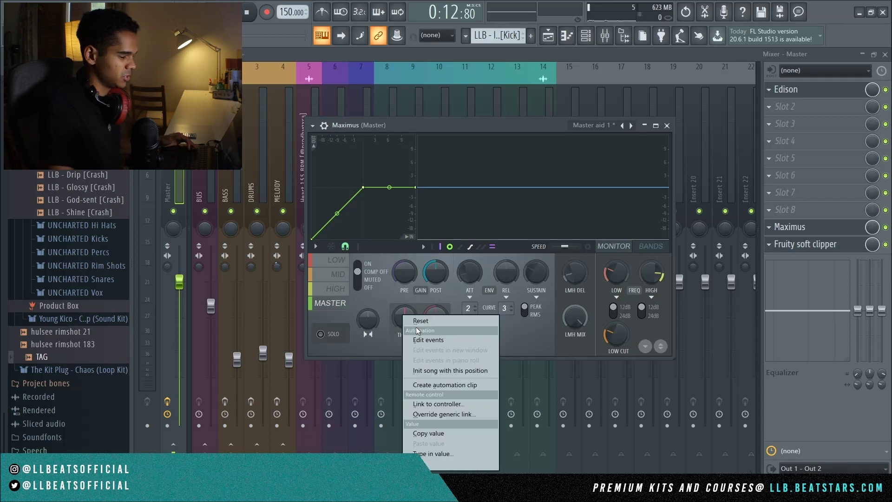
left_click(420, 320)
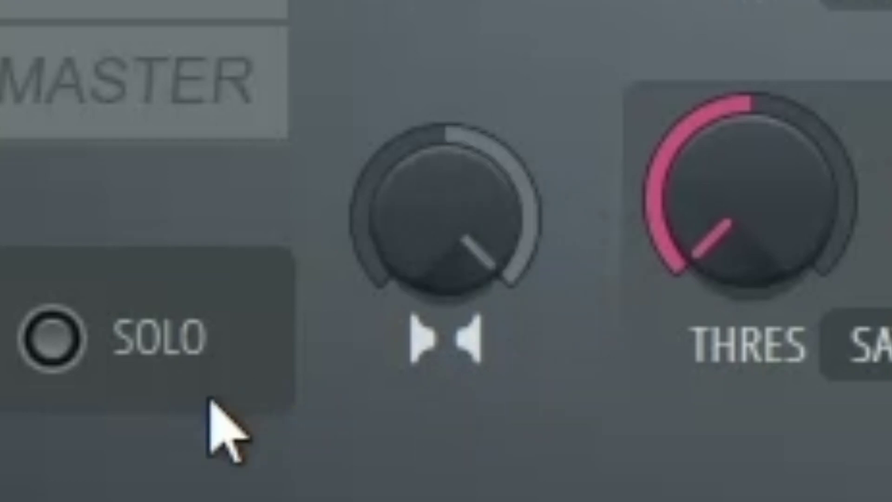
- Solo the LOW band in Maximus and audition it over bars 17 to 24, selected in the playlist
left_click(52, 338)
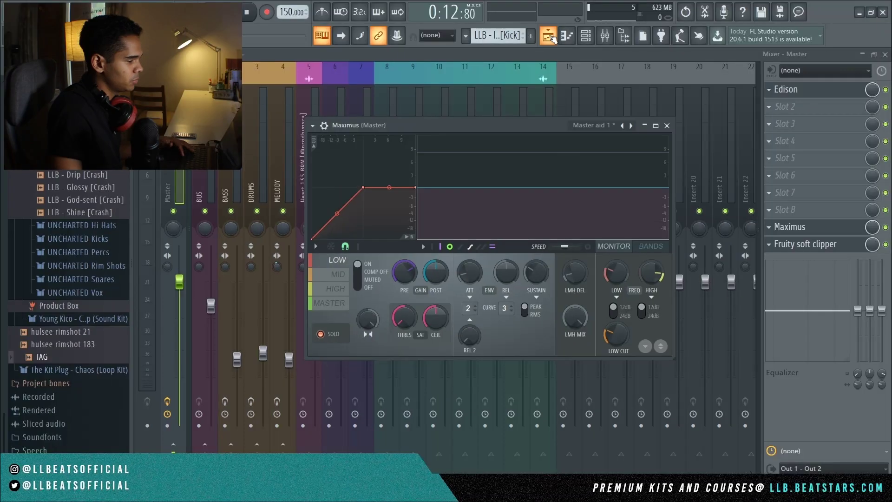
left_click(549, 36)
left_click_drag(381, 88, 439, 87)
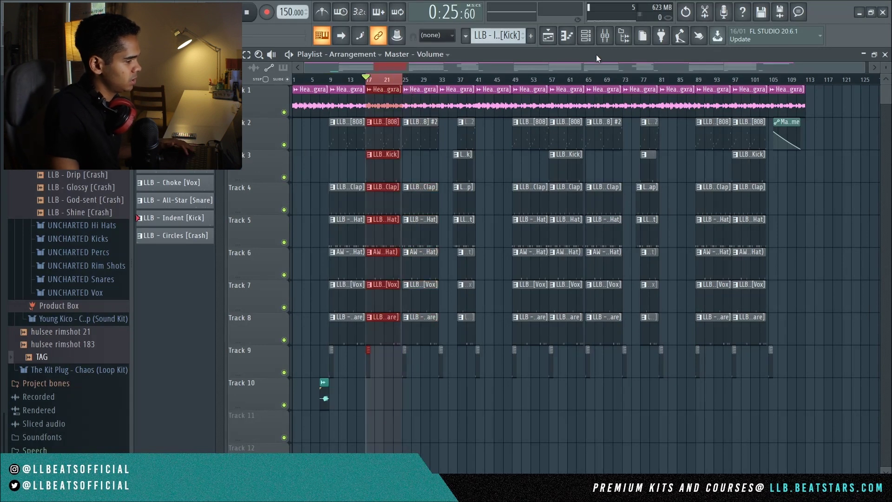
key("F9")
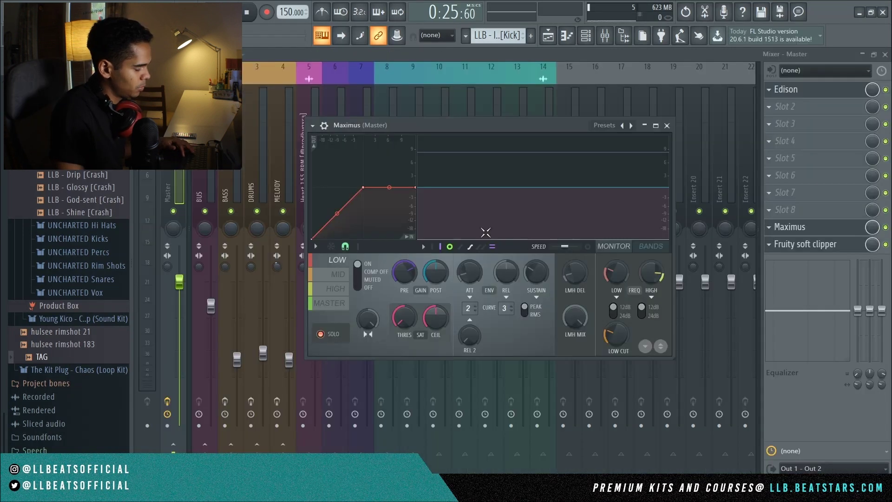
key("space")
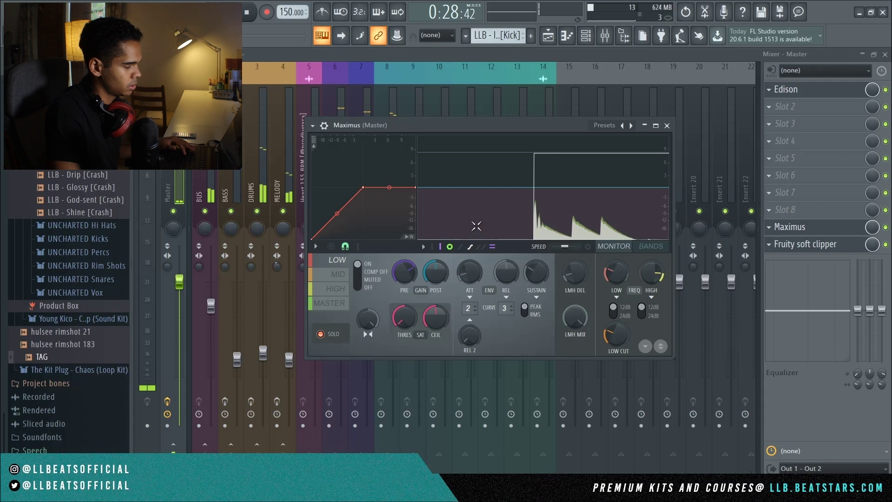
key("space")
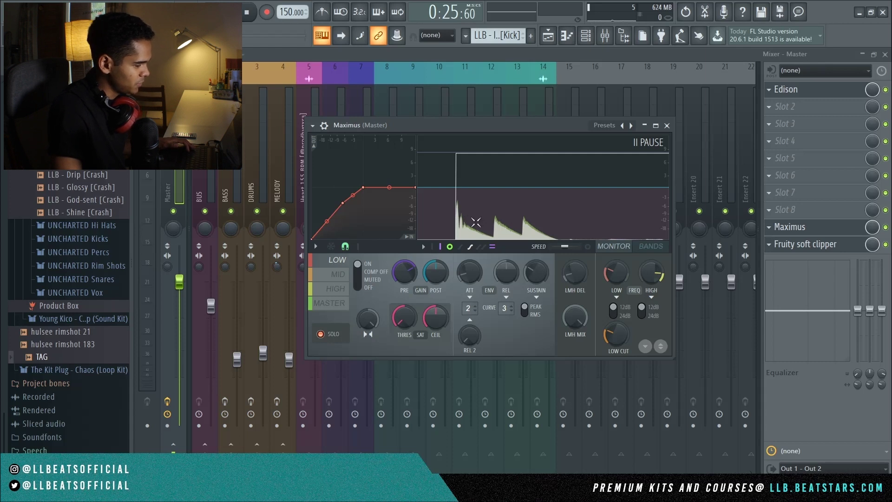
- Replay the selected section and fine-tune the lower point on the LOW band's compression curve
key("space")
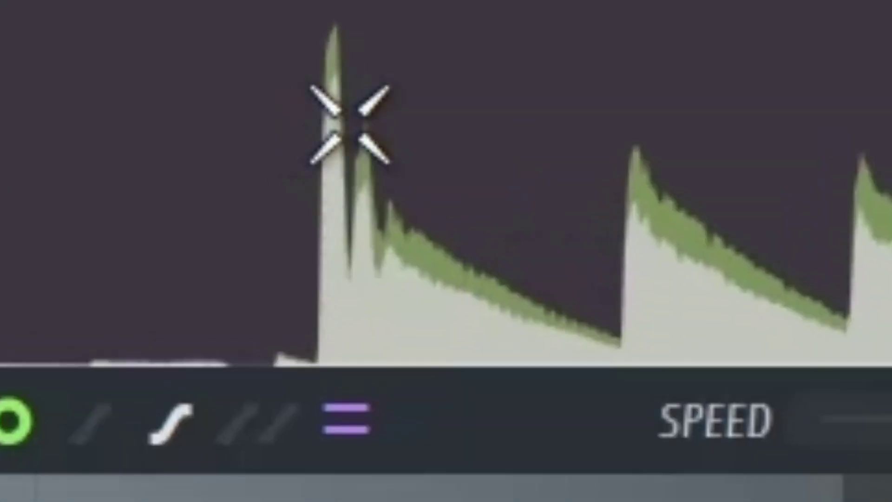
key("space")
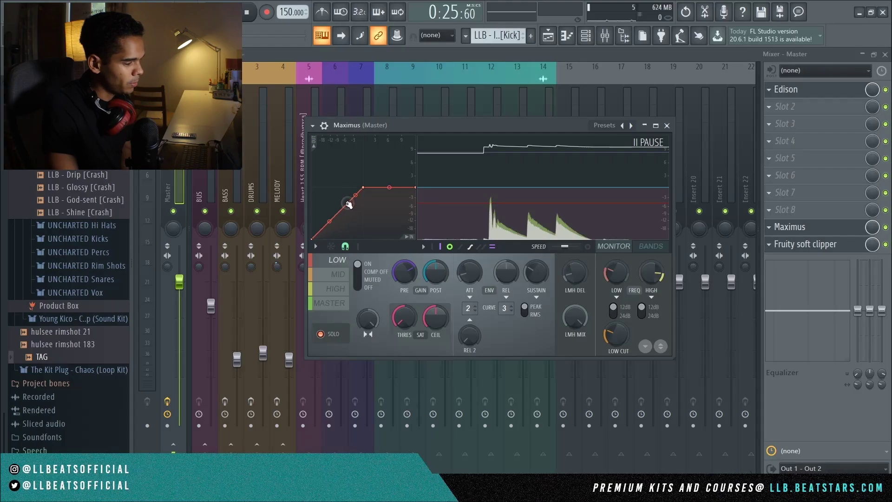
left_click_drag(350, 204, 354, 203)
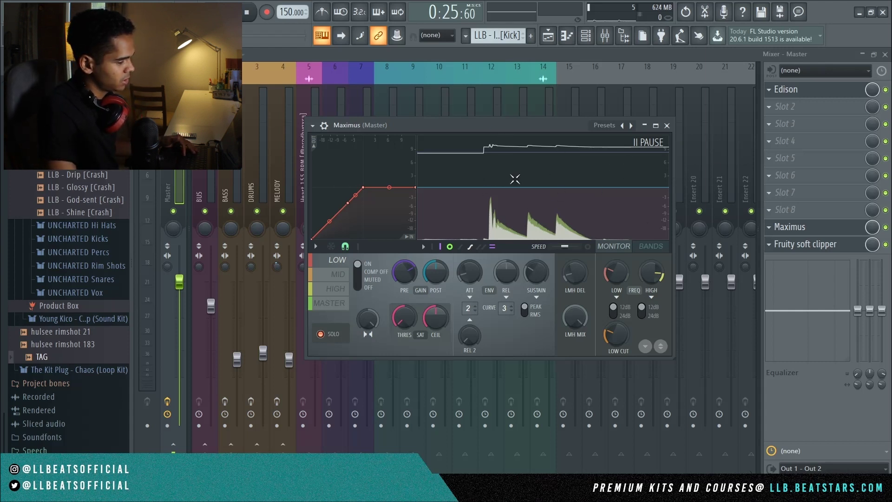
- Lower the upper knee point of the LOW band's compression curve while replaying the section to tame its peaks
key("space")
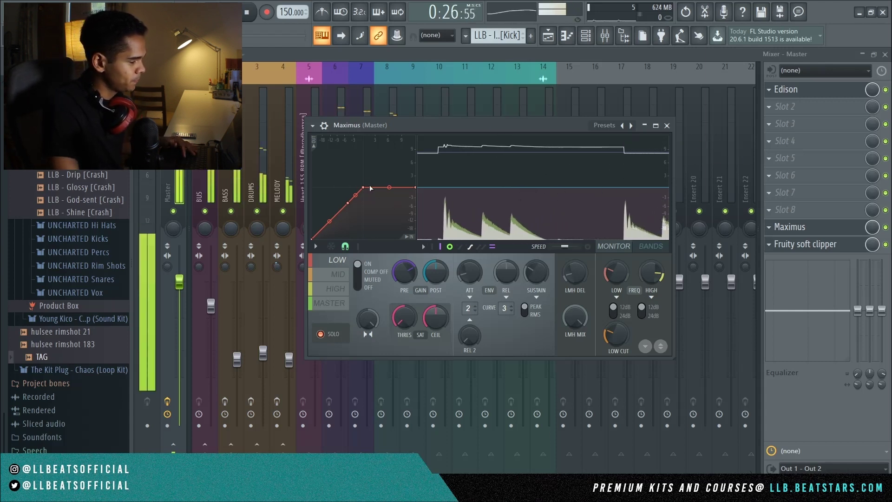
left_click_drag(367, 188, 367, 194)
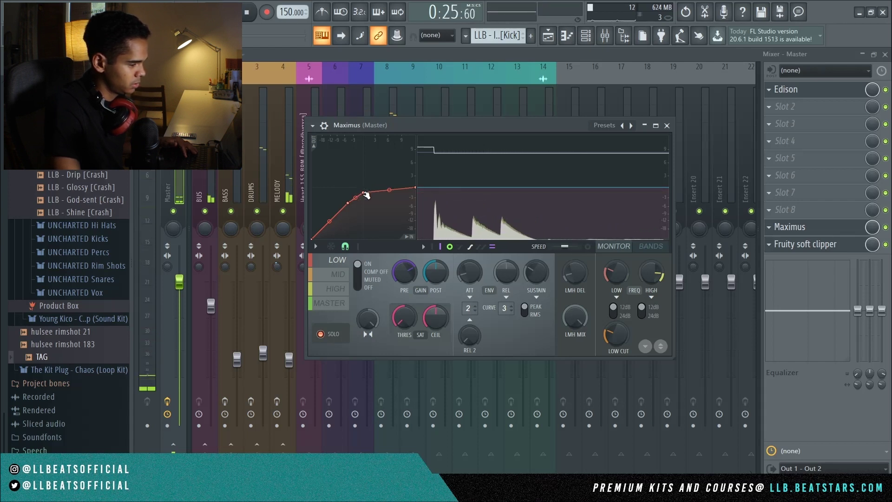
key("space")
left_click_drag(368, 196, 368, 197)
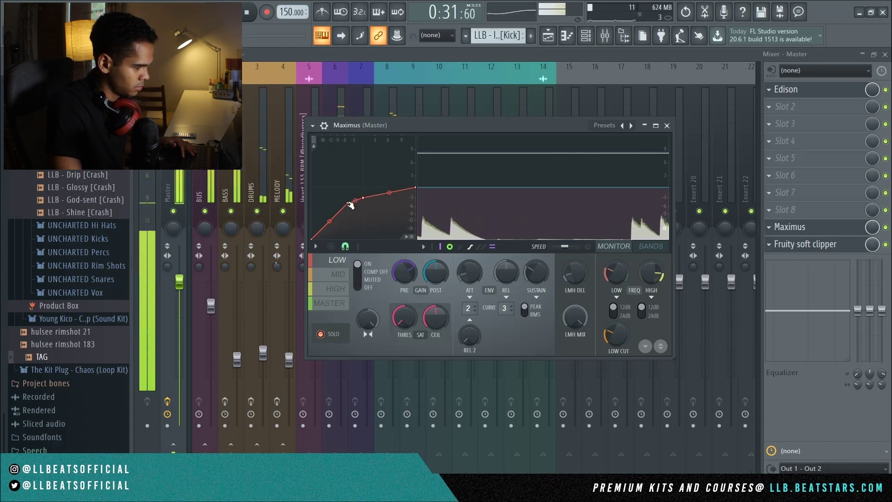
key("space")
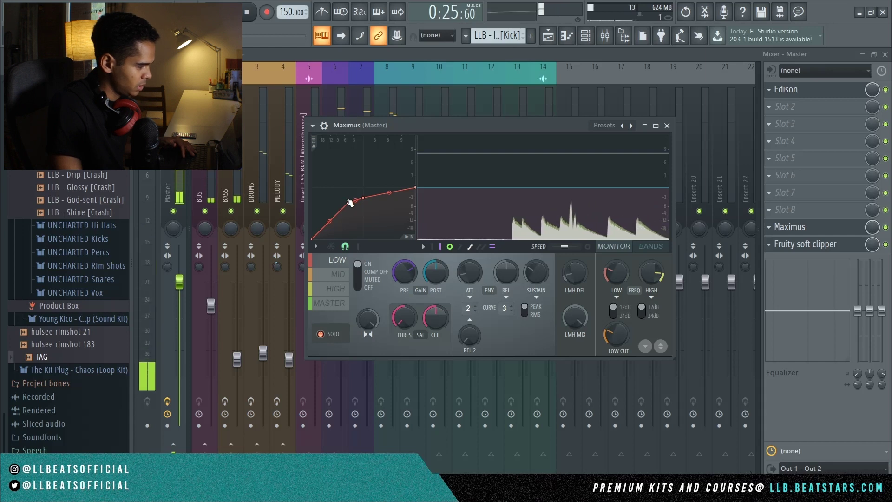
- Keep auditioning the LOW band and settle the upper knee point of its compression curve slightly below the unity line
key("space")
key("space")
key("space")
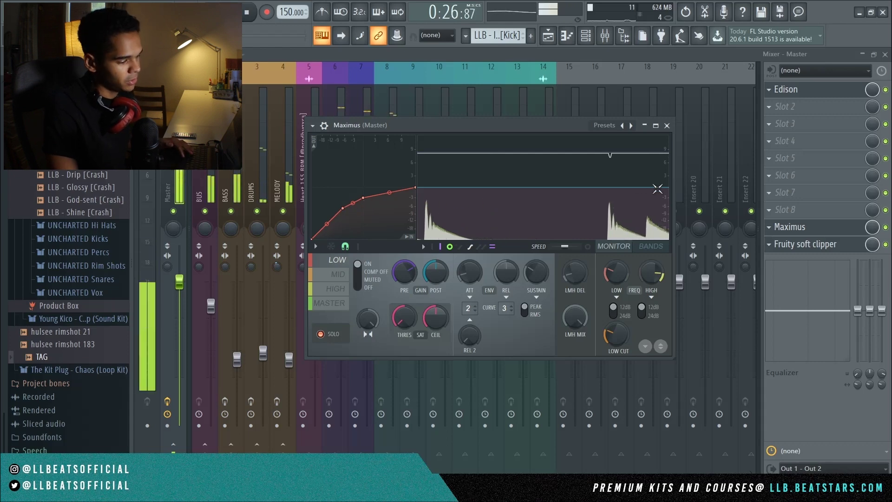
left_click(691, 372)
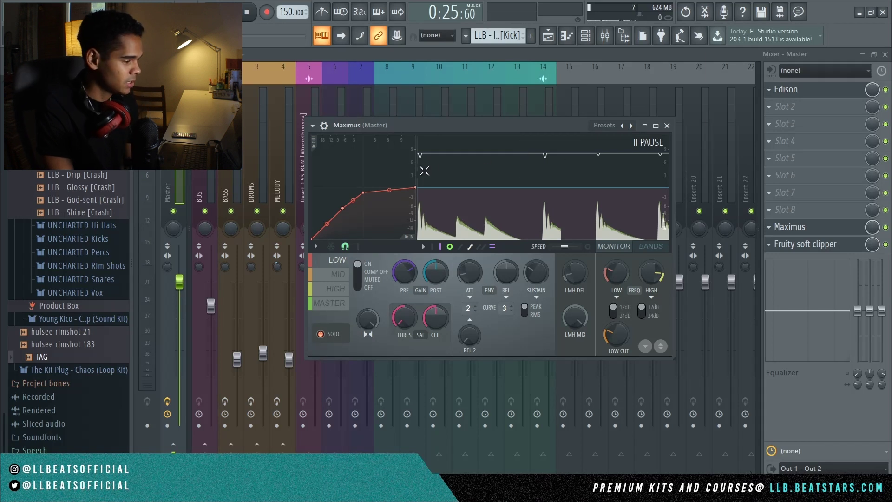
left_click_drag(361, 191, 374, 204)
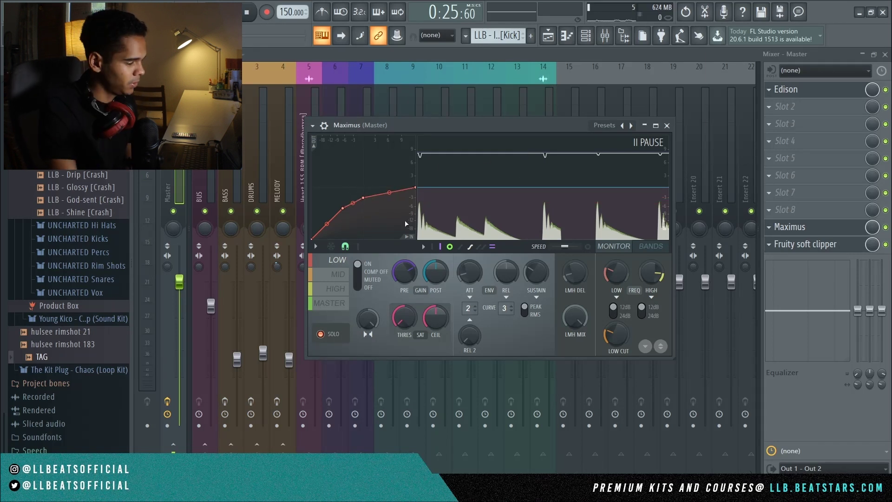
key("space")
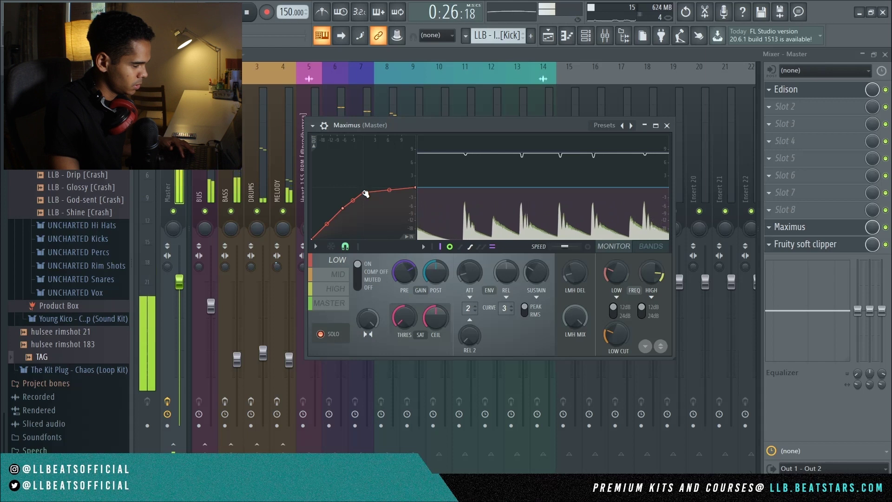
key("space")
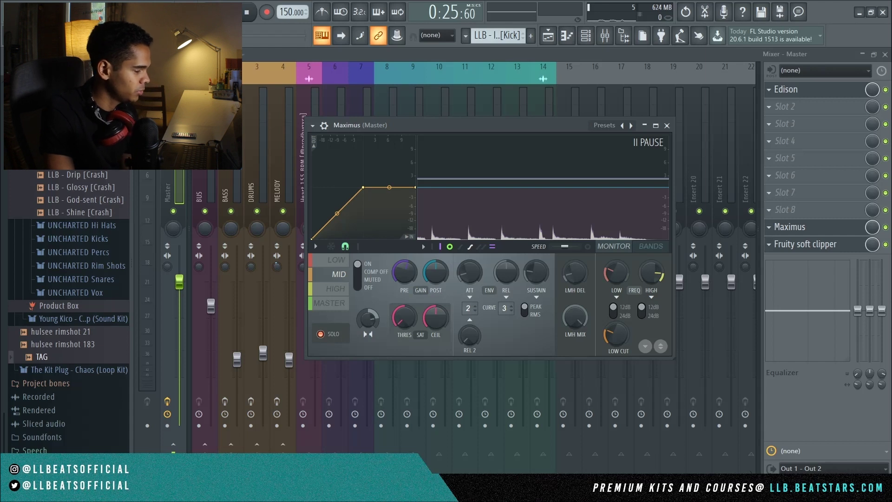
- Reset the stereo separation of Maximus's MID band to its default and audition the band over the selected section
right_click(368, 317)
left_click(396, 318)
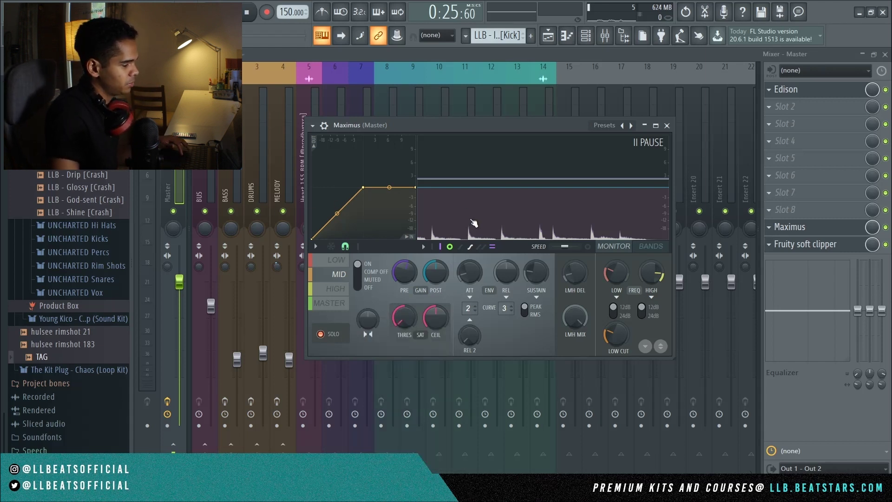
key("space")
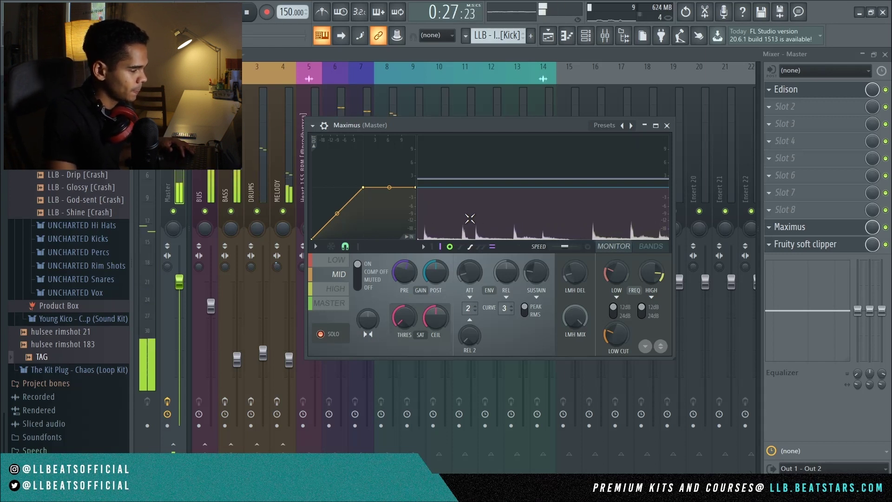
key("space")
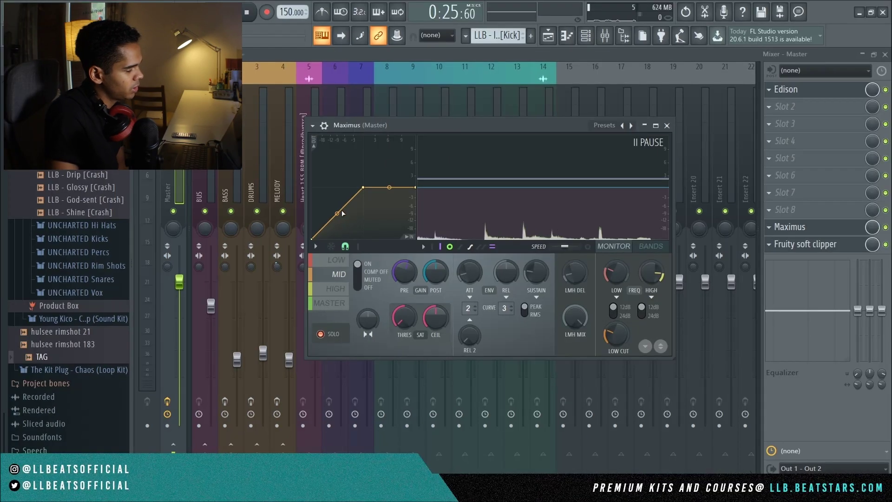
- Add a point near the bottom of the MID band's compression curve and slightly lower its knee point while replaying the section
left_click(341, 214)
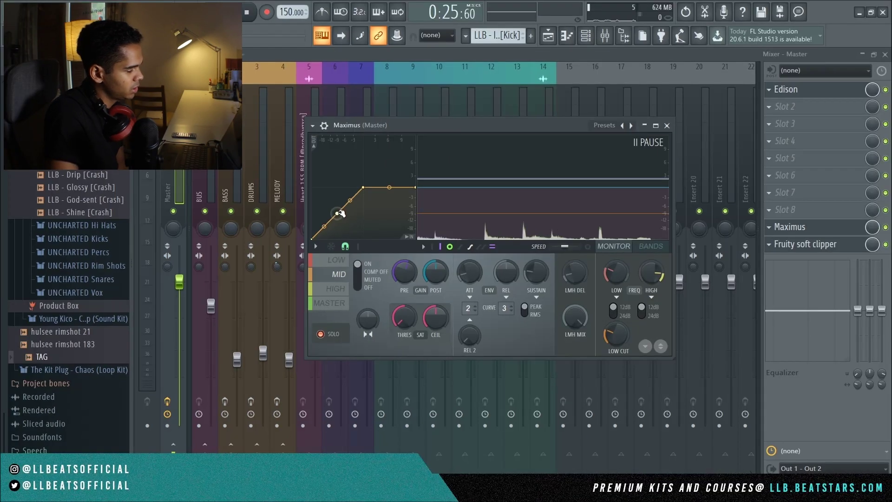
left_click_drag(337, 215, 325, 229)
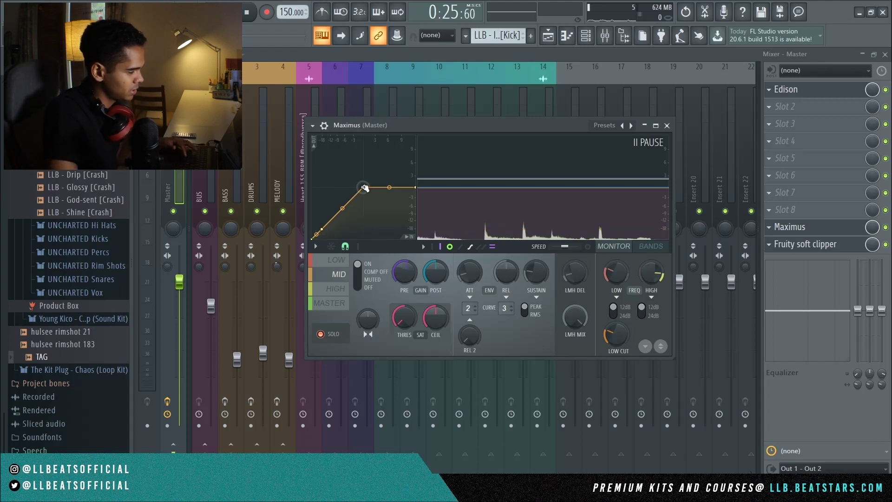
left_click_drag(365, 189, 366, 192)
key("space")
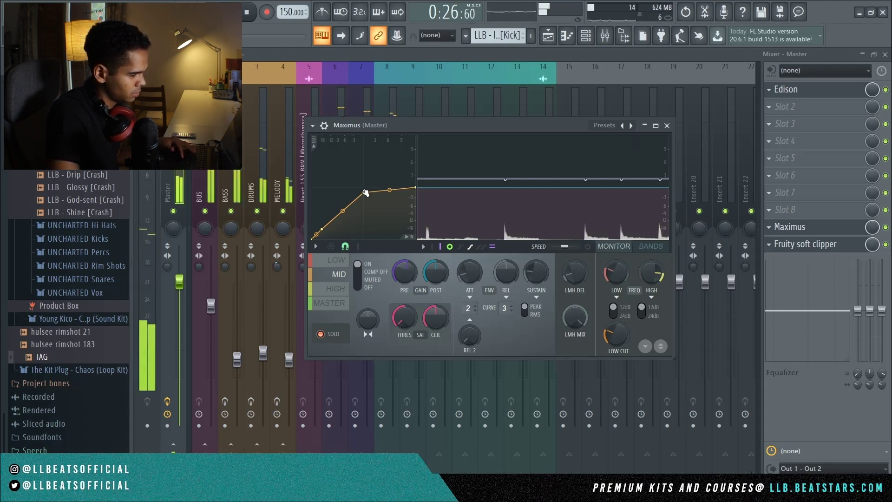
left_click_drag(365, 195, 369, 197)
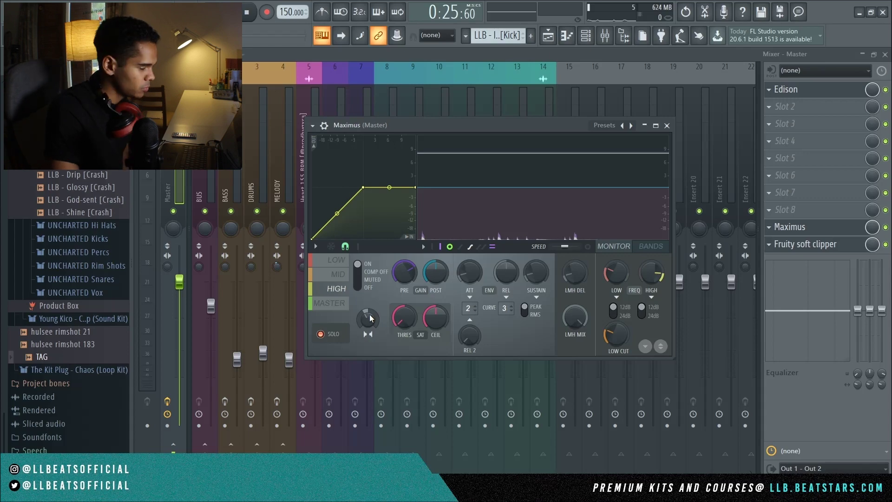
- Adjust the stereo separation of Maximus's HIGH band and audition the band over the selected section
left_click_drag(371, 319, 371, 321)
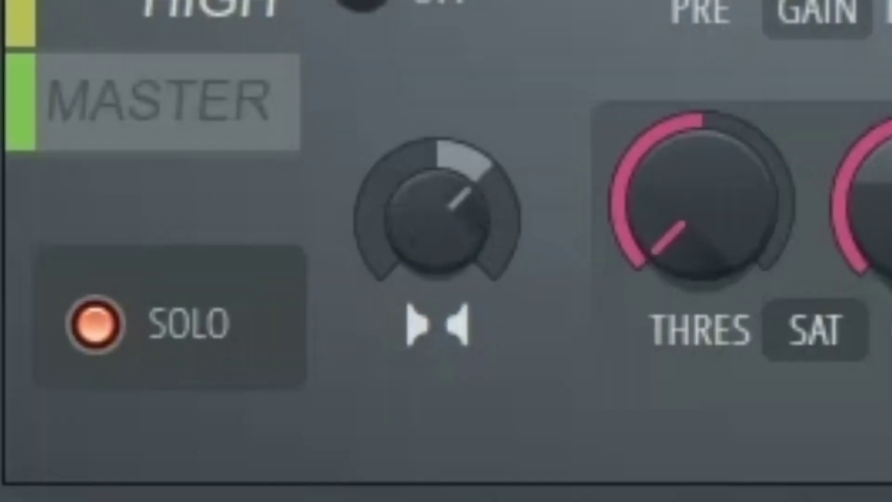
left_click_drag(437, 218, 437, 242)
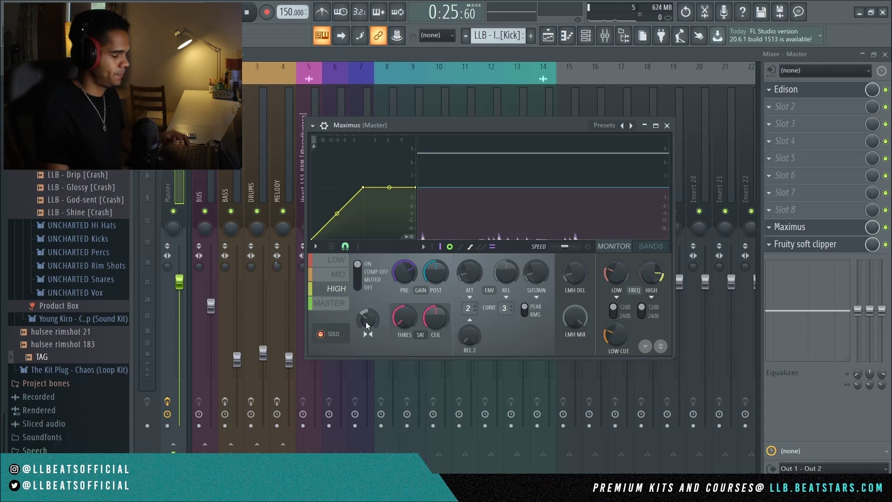
key("space")
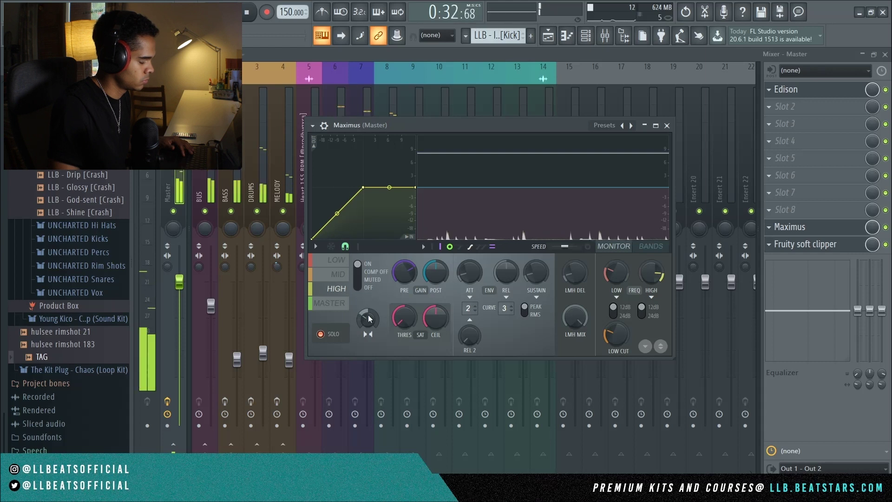
key("space")
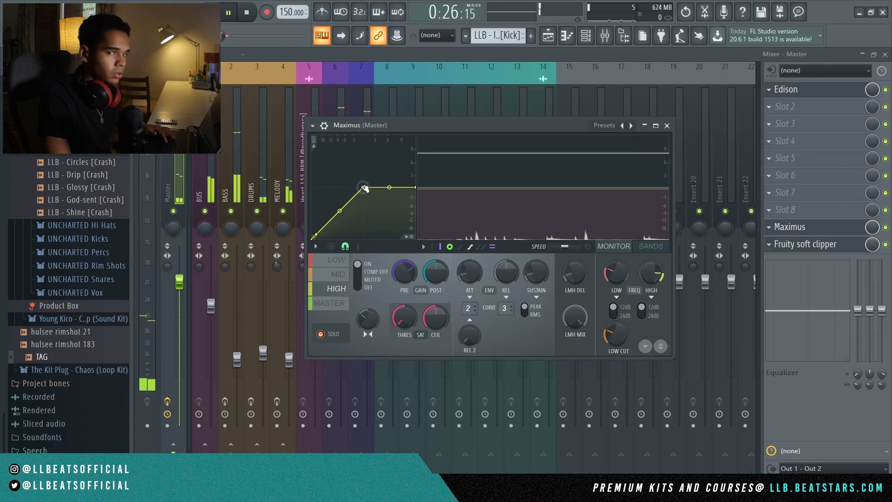
- Lower the knee point of the HIGH band's compression curve slightly below the unity line and replay the section
left_click_drag(364, 189, 367, 195)
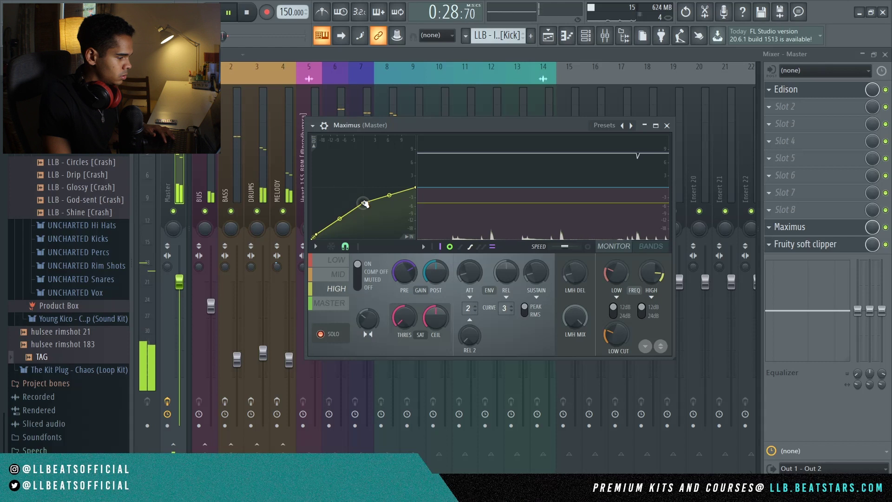
left_click_drag(365, 199, 365, 195)
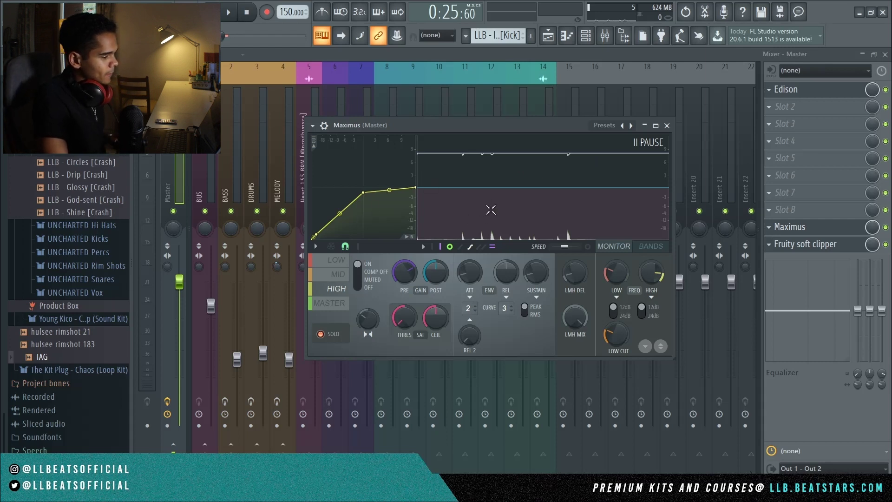
key("space")
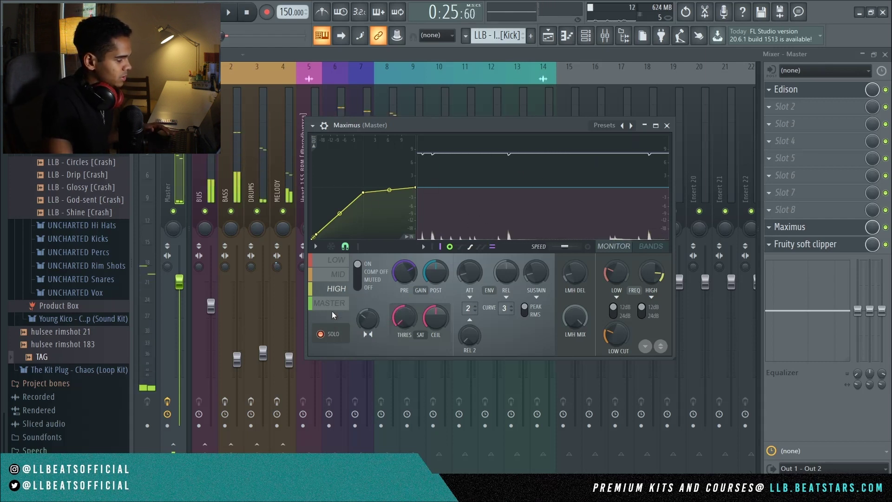
- Raise the post gain of Maximus's MASTER band while replaying the section, and bypass Fruity soft clipper on the Master track
left_click(330, 306)
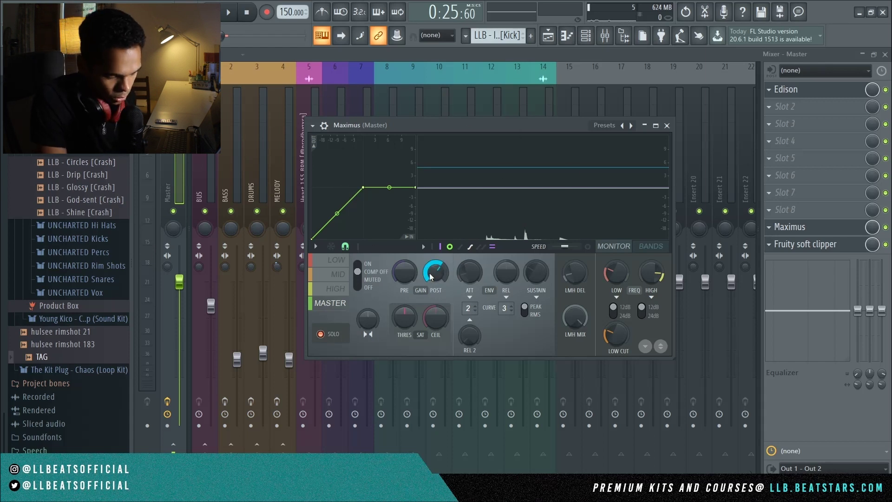
key("space")
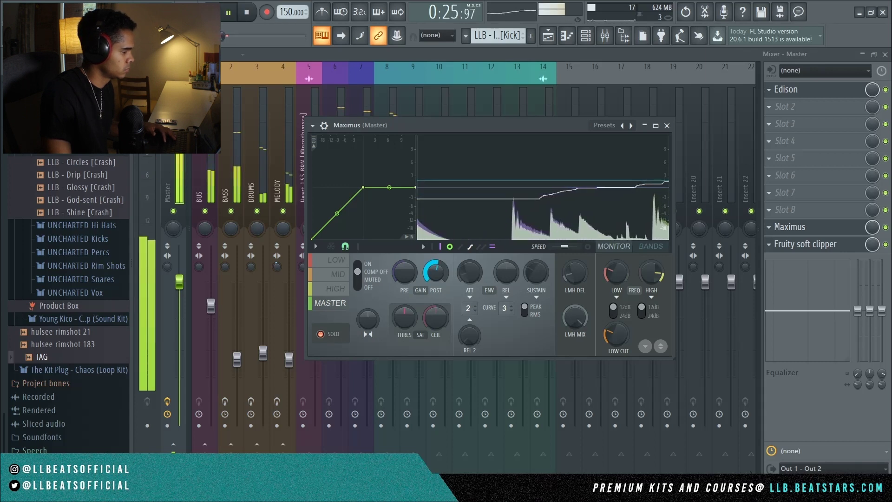
key("space")
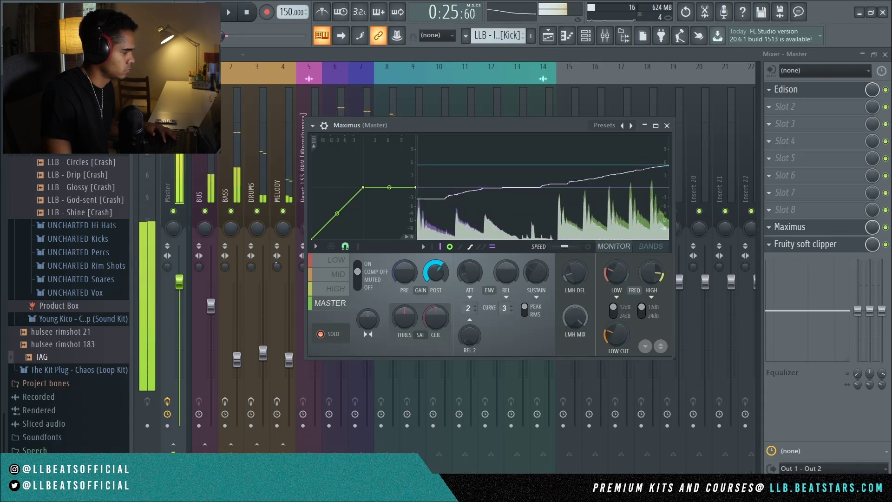
key("space")
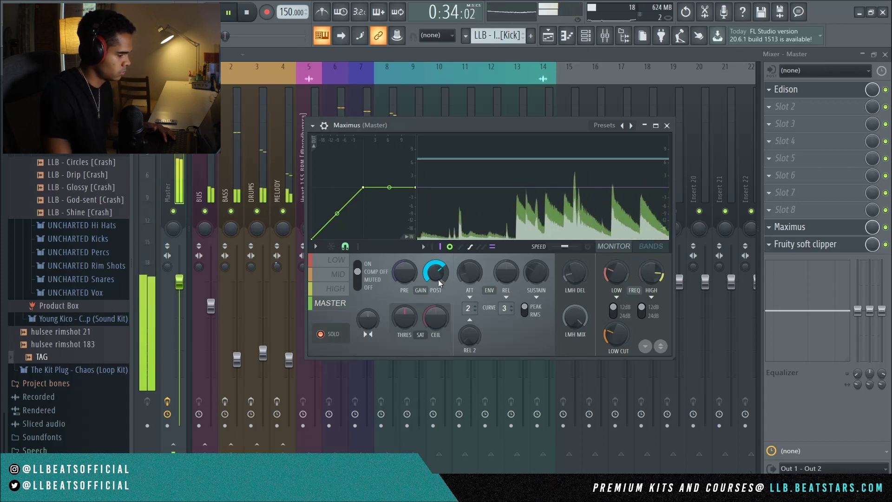
left_click(886, 245)
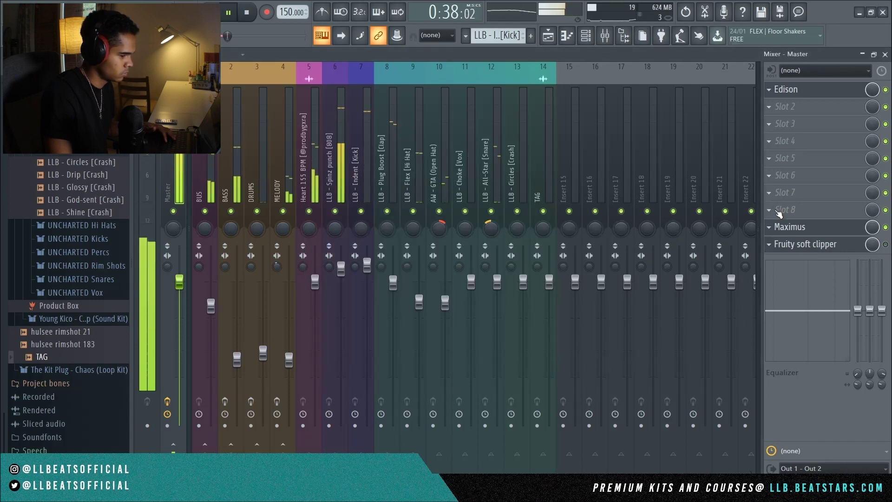